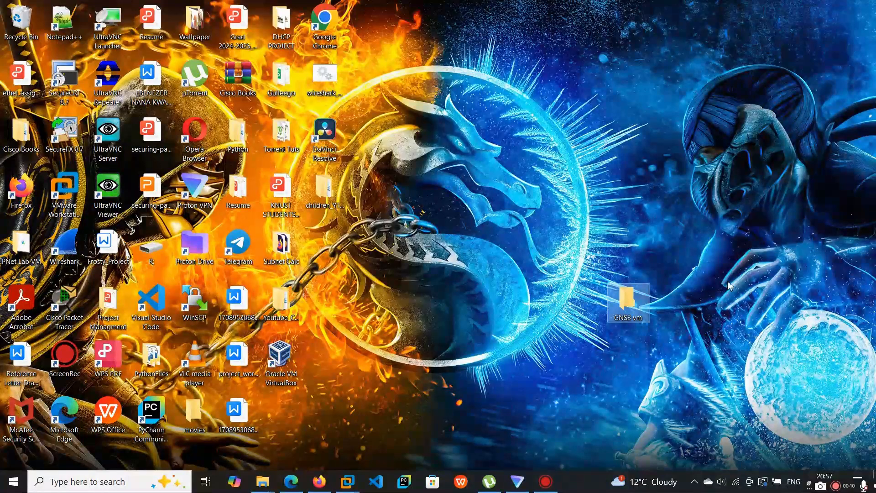
# - Place the GNS3 vm folder among the other desktop icons and extract the GNS3.VM.VirtualBox.2.2.52 archive from Downloads into it
pyautogui.moveTo(638, 306); pyautogui.dragTo(336, 250)
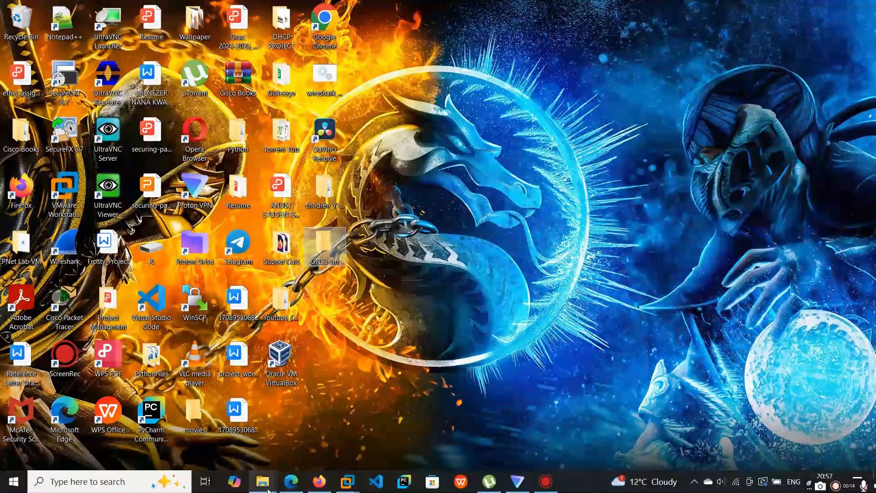
pyautogui.click(383, 453)
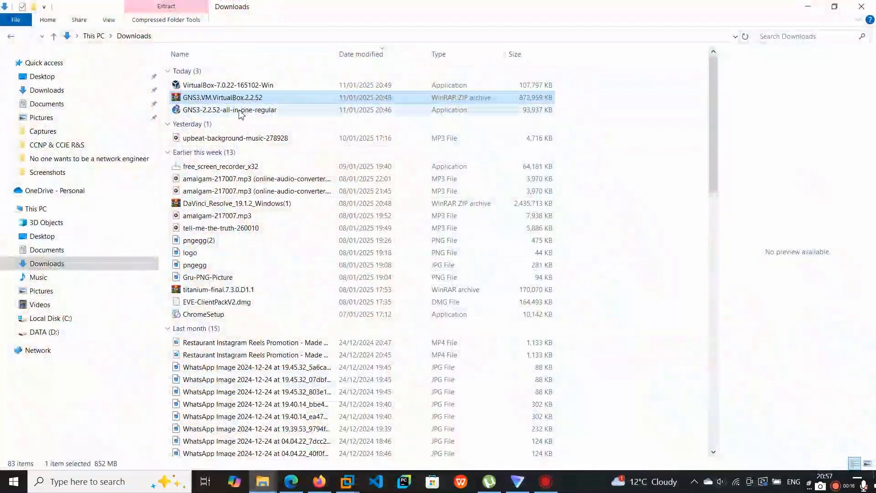
pyautogui.rightClick(238, 99)
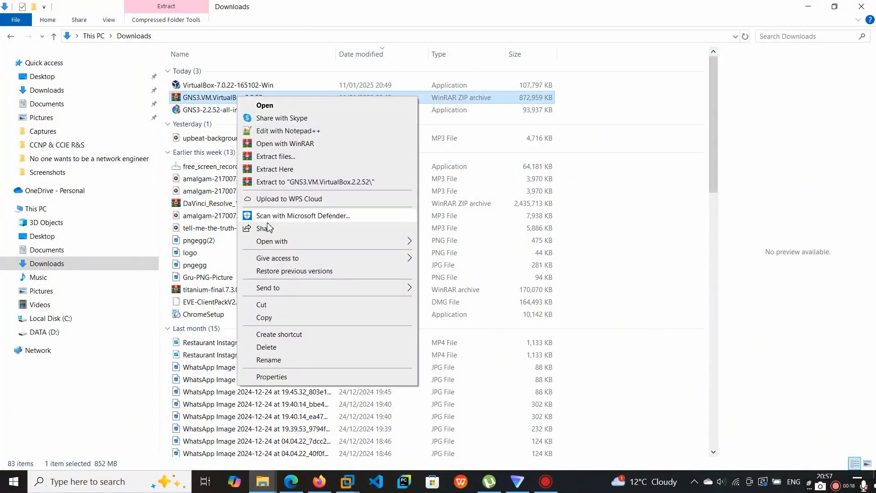
pyautogui.click(284, 158)
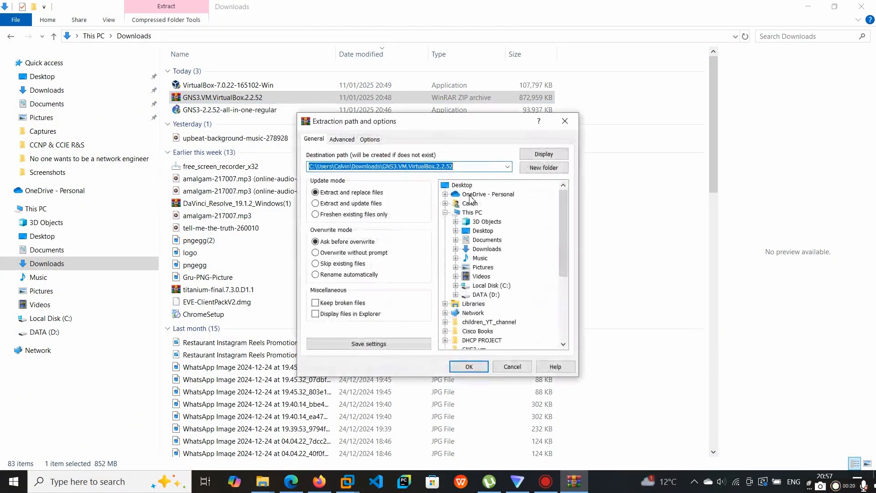
pyautogui.click(481, 232)
pyautogui.click(456, 231)
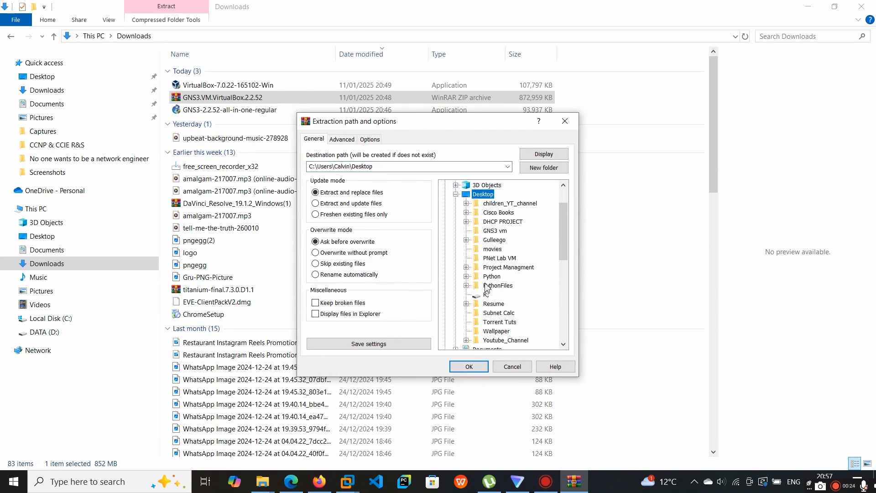
pyautogui.scroll(-2, 486, 289)
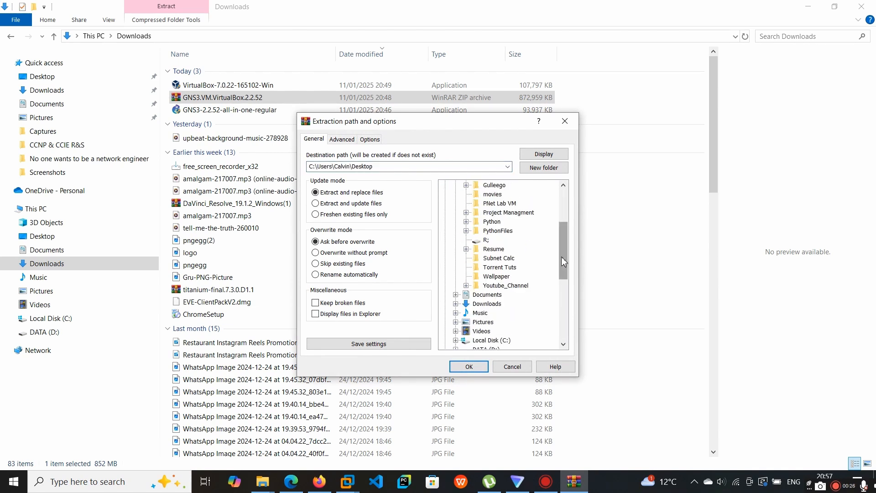
pyautogui.moveTo(561, 256); pyautogui.dragTo(562, 245)
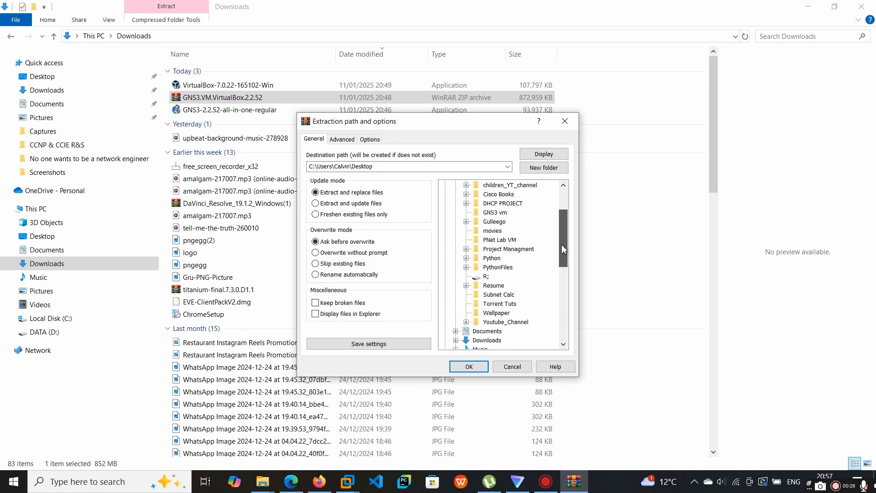
pyautogui.click(501, 213)
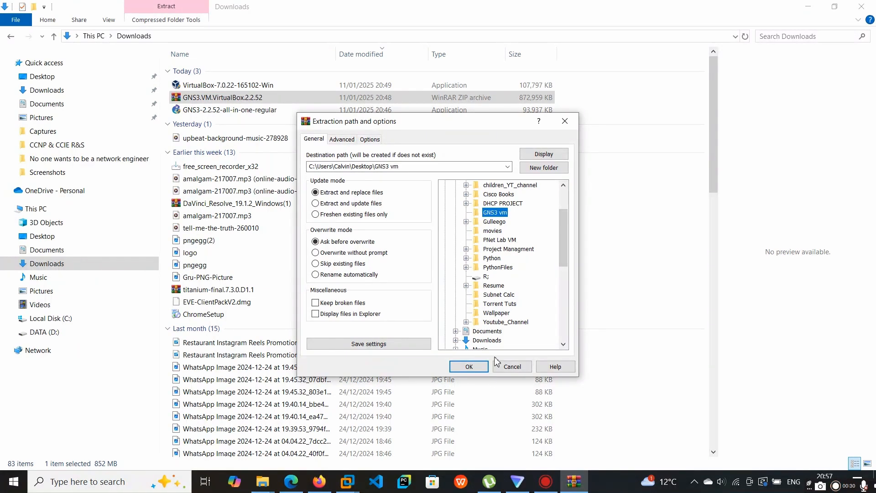
pyautogui.click(474, 368)
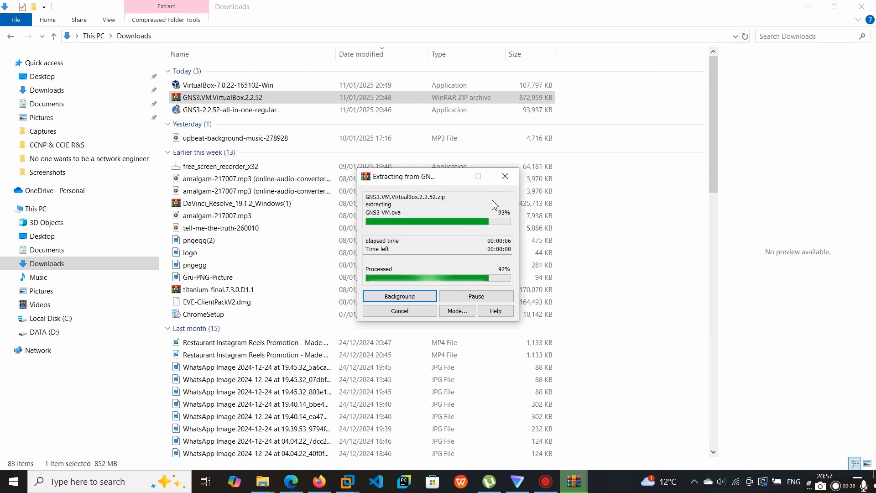
# - Check the extracted contents of the GNS3 vm folder on the desktop
pyautogui.click(817, 4)
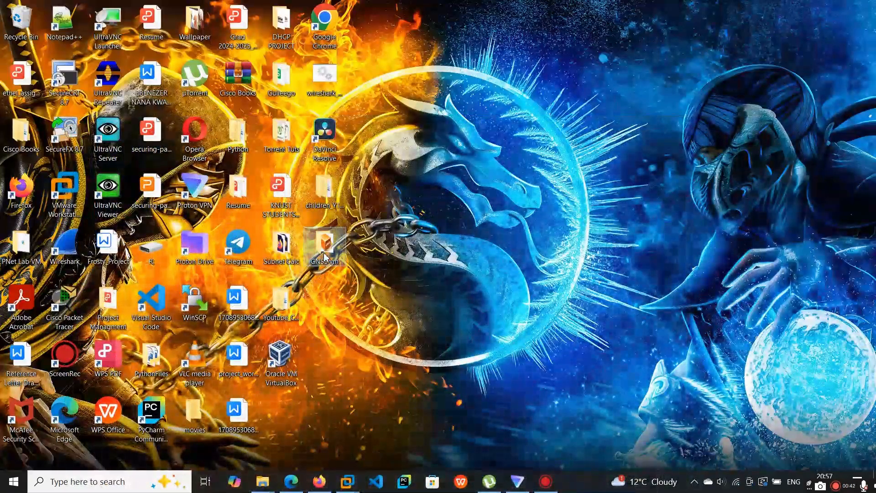
pyautogui.doubleClick(324, 246)
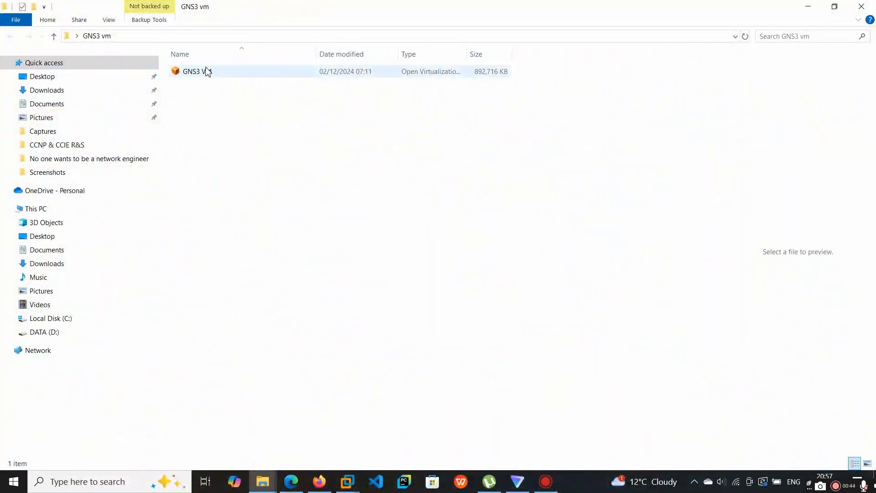
pyautogui.click(861, 7)
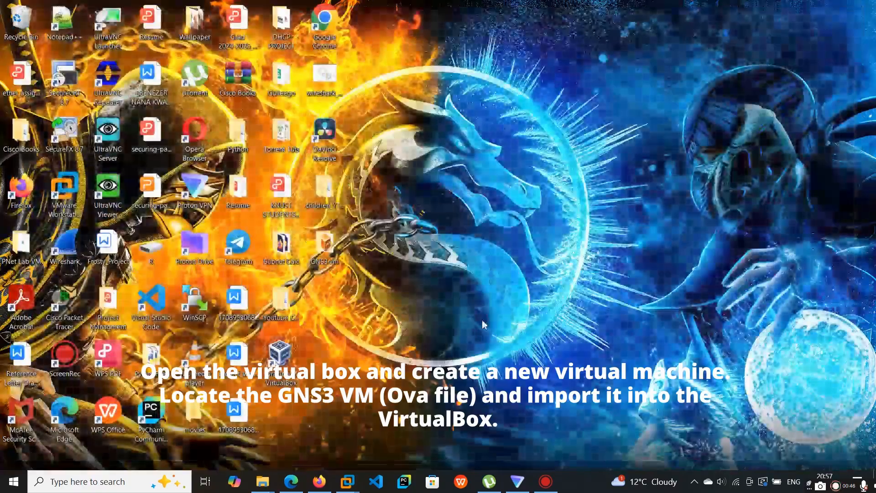
pyautogui.doubleClick(288, 361)
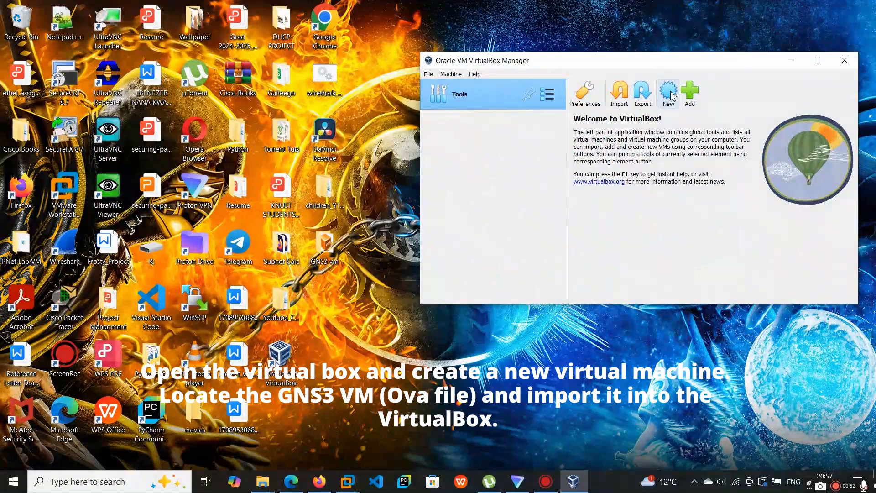
pyautogui.click(669, 93)
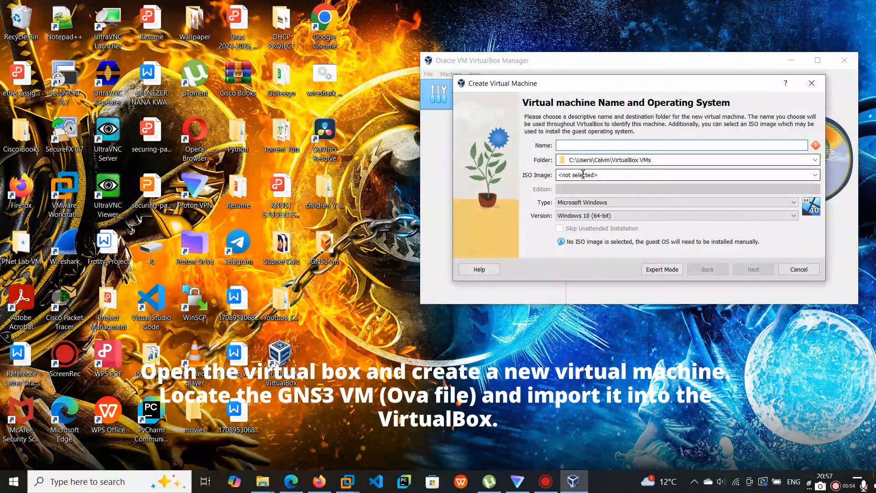
pyautogui.write('GNS3')
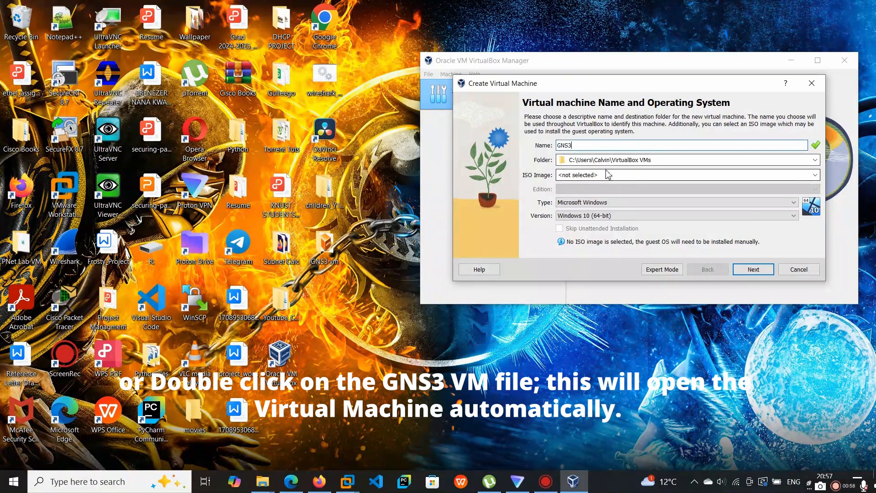
pyautogui.click(815, 175)
pyautogui.click(618, 194)
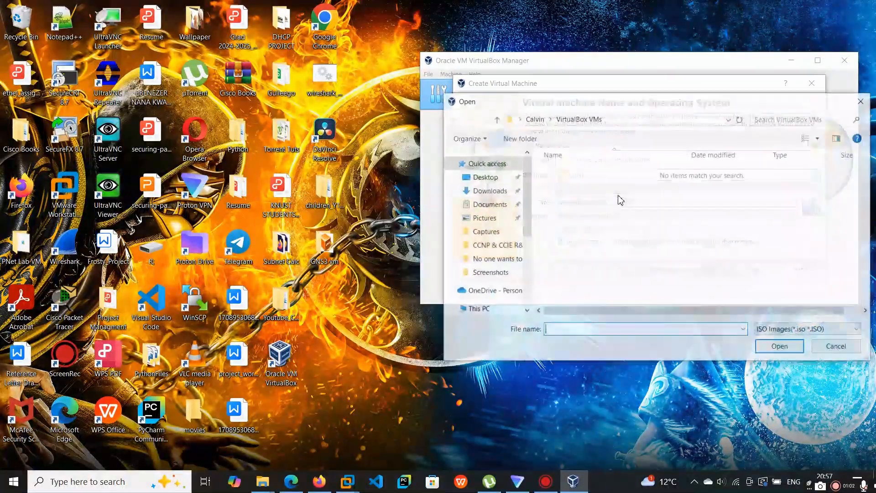
pyautogui.click(488, 178)
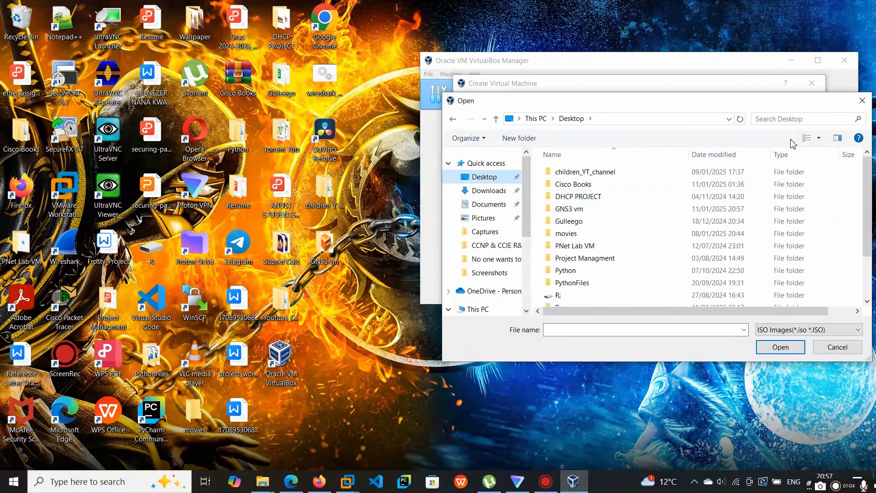
pyautogui.click(795, 120)
pyautogui.write('gns')
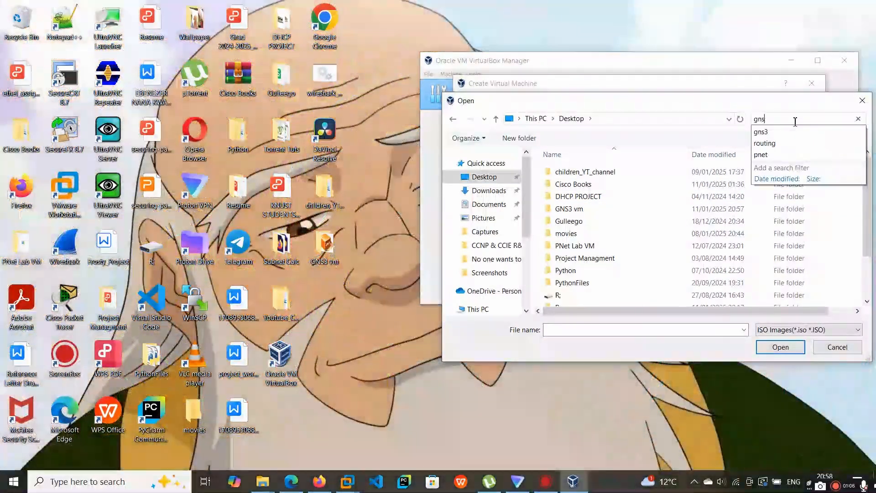
pyautogui.click(639, 174)
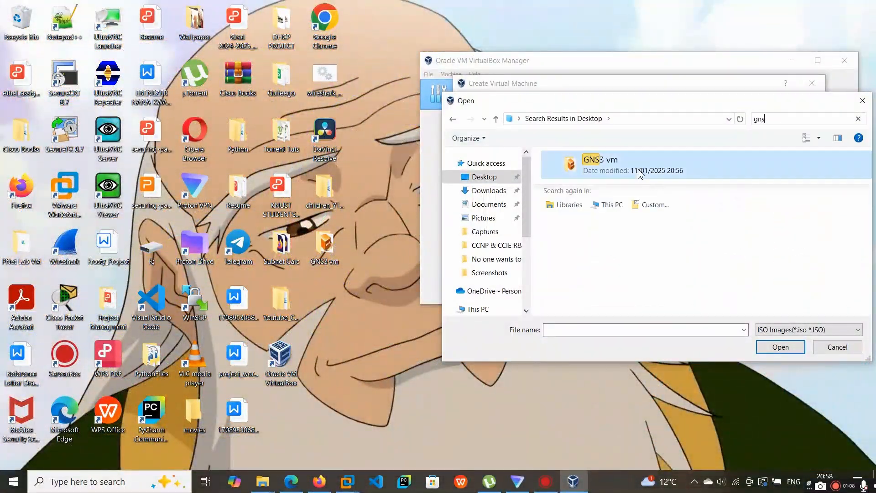
pyautogui.doubleClick(639, 174)
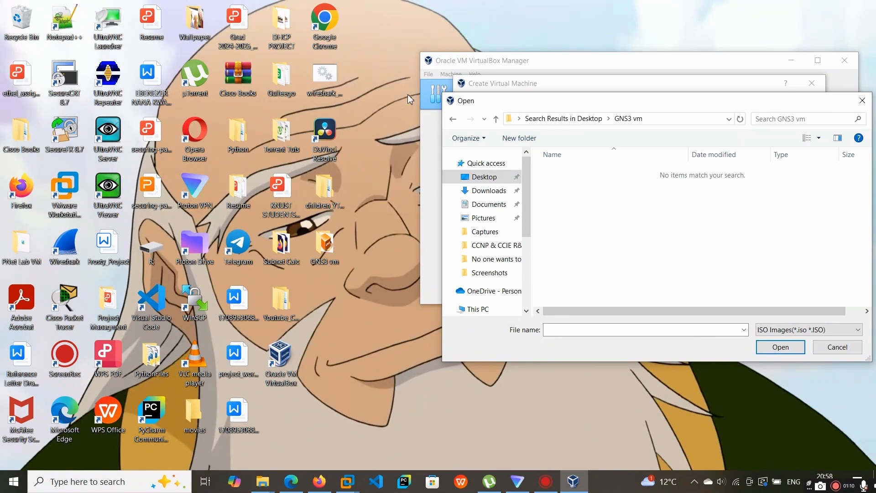
pyautogui.click(453, 119)
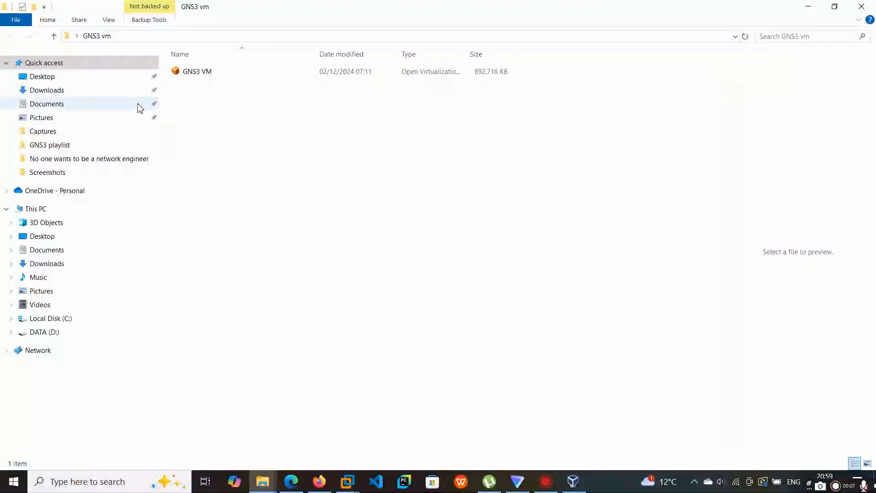
# - Import the GNS3 VM file from the GNS3 vm folder into VirtualBox with the suggested appliance settings
pyautogui.doubleClick(211, 71)
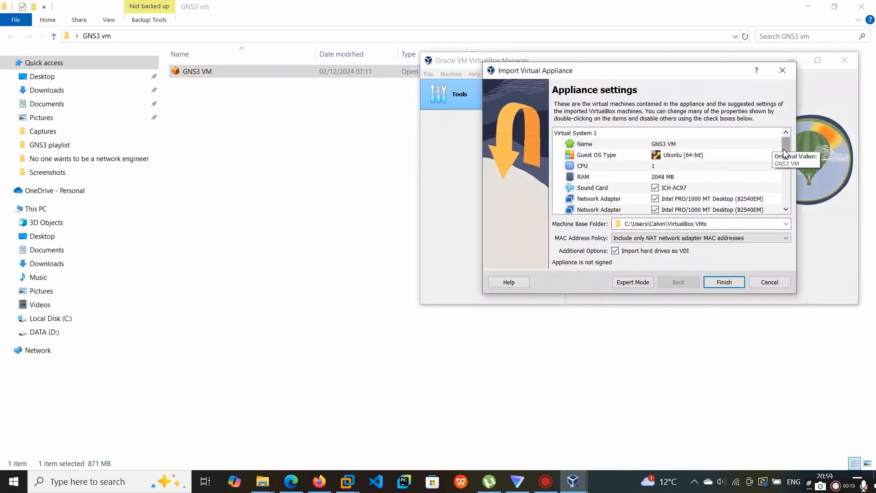
pyautogui.moveTo(784, 150)
pyautogui.mouseDown()
pyautogui.moveTo(784, 185)
pyautogui.moveTo(785, 158)
pyautogui.mouseUp()
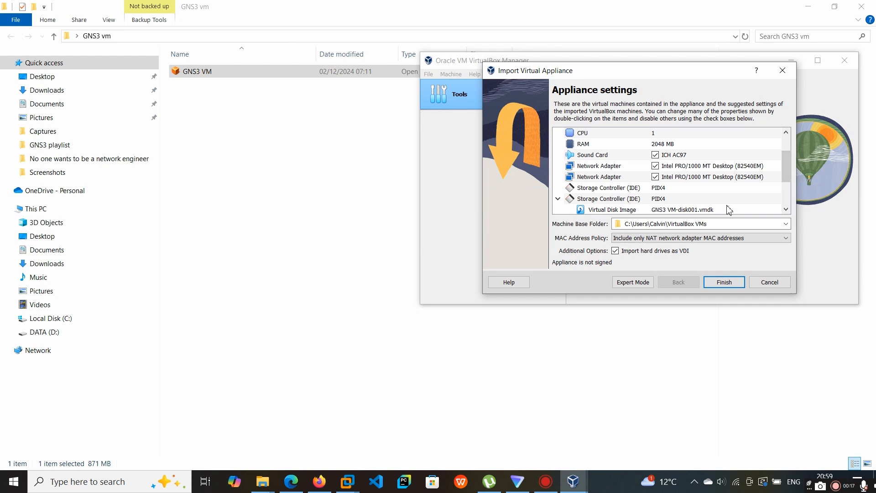
pyautogui.scroll(-3, 729, 191)
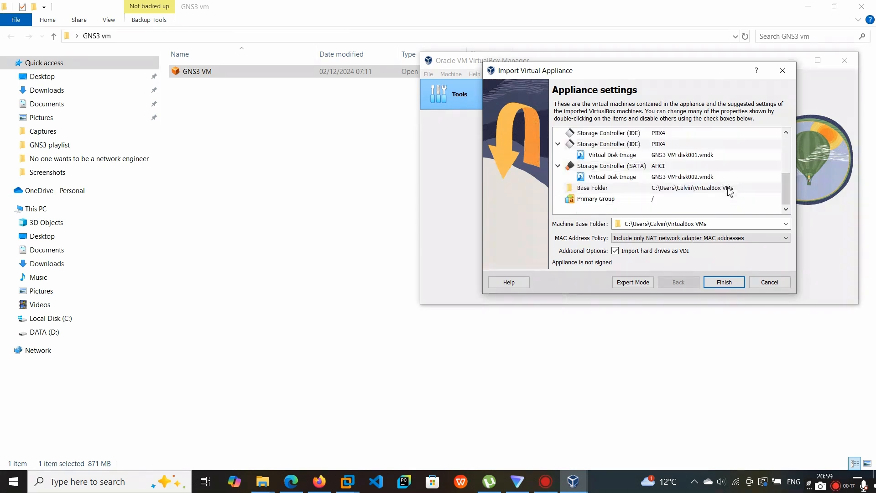
pyautogui.click(733, 283)
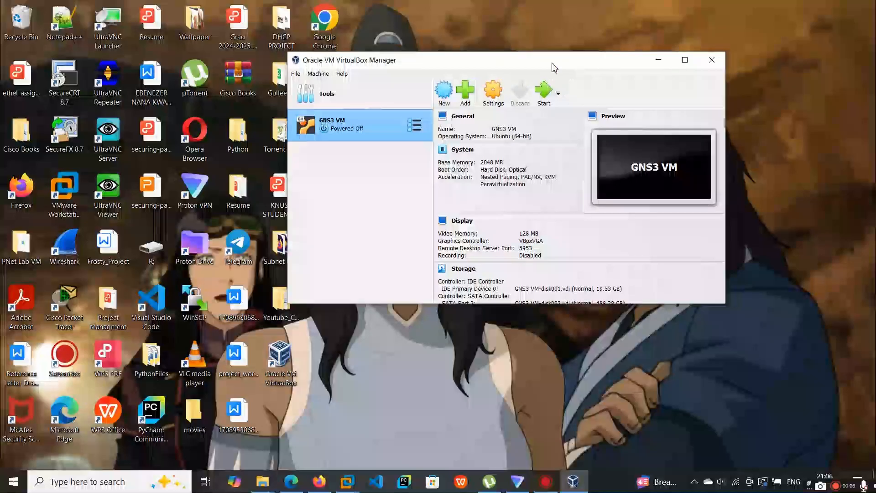
# - Start the imported GNS3 VM in VirtualBox and reposition its window on the desktop
pyautogui.moveTo(554, 64); pyautogui.dragTo(524, 64)
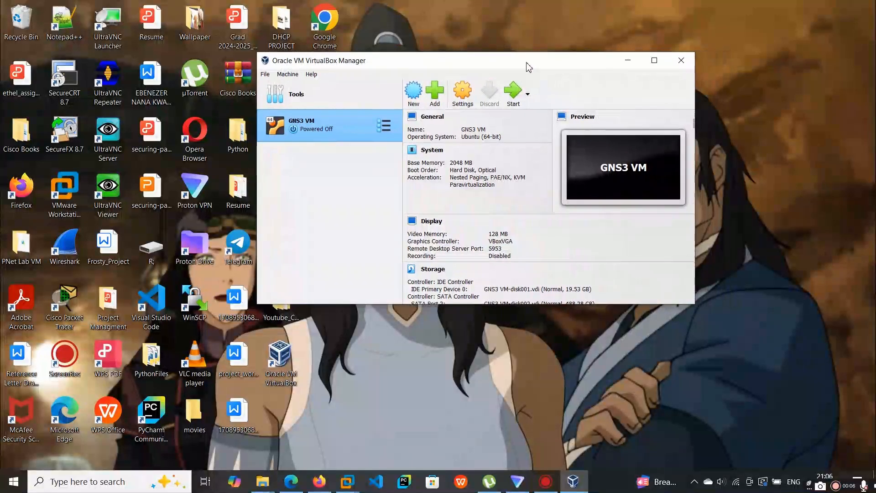
pyautogui.click(510, 91)
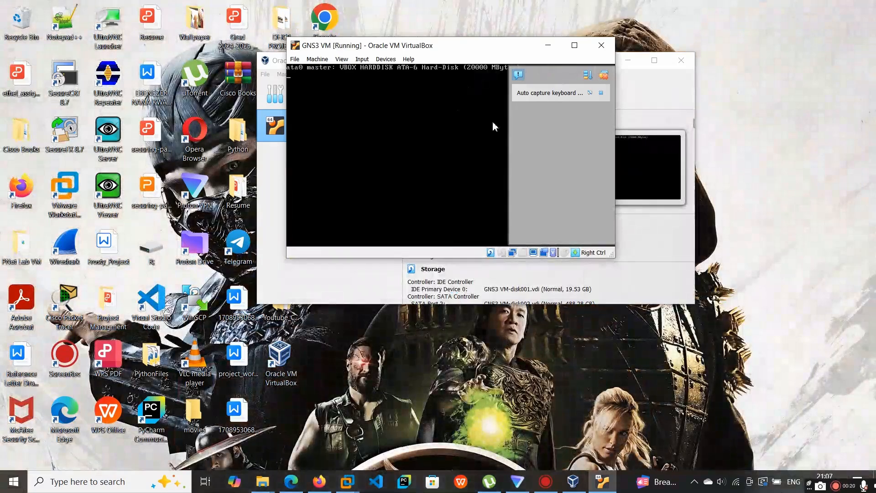
pyautogui.moveTo(460, 51); pyautogui.dragTo(514, 79)
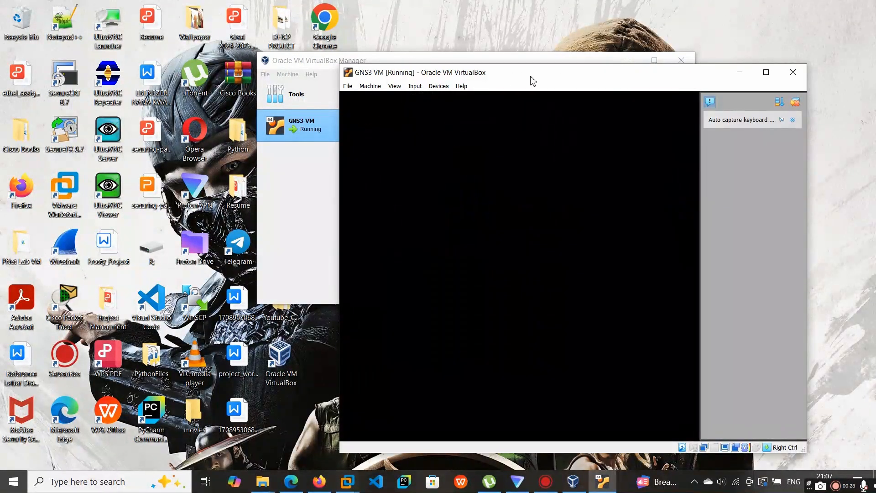
pyautogui.moveTo(529, 81); pyautogui.dragTo(471, 53)
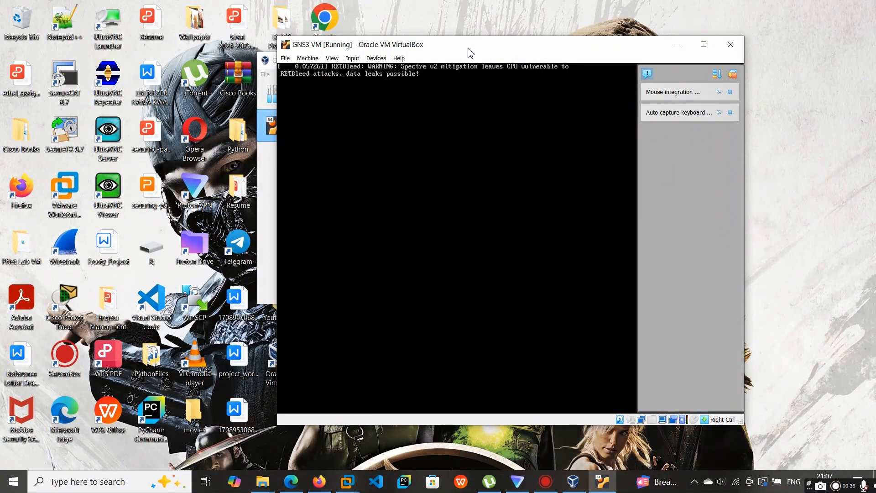
pyautogui.moveTo(470, 54); pyautogui.dragTo(477, 52)
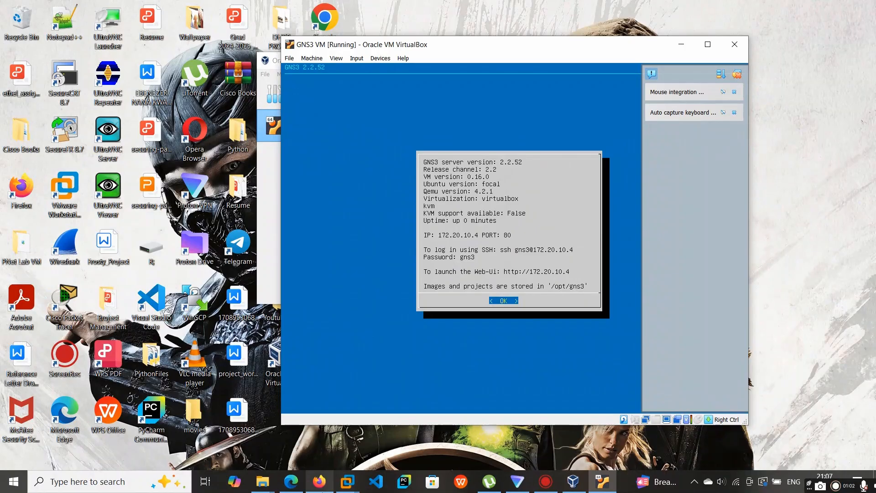
# - Switch to Firefox and open the GNS3 VM's web interface at 172.20.10.4 in a new tab
pyautogui.click(319, 481)
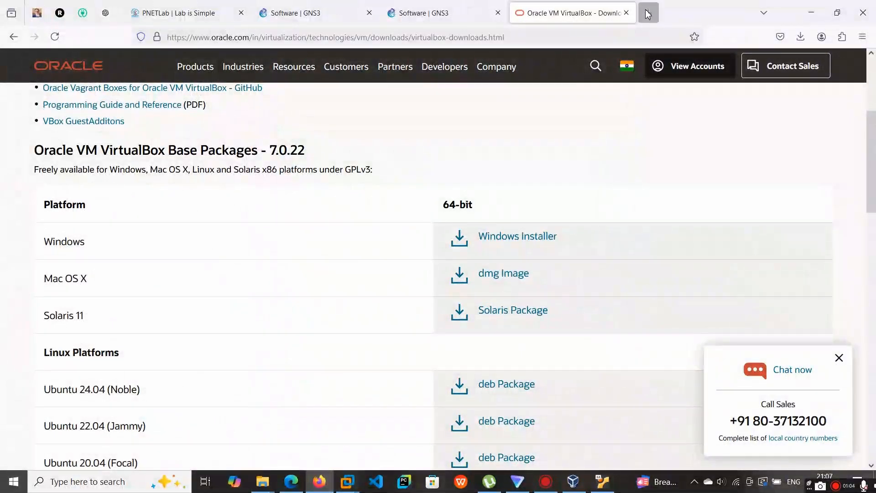
pyautogui.click(648, 13)
pyautogui.click(605, 487)
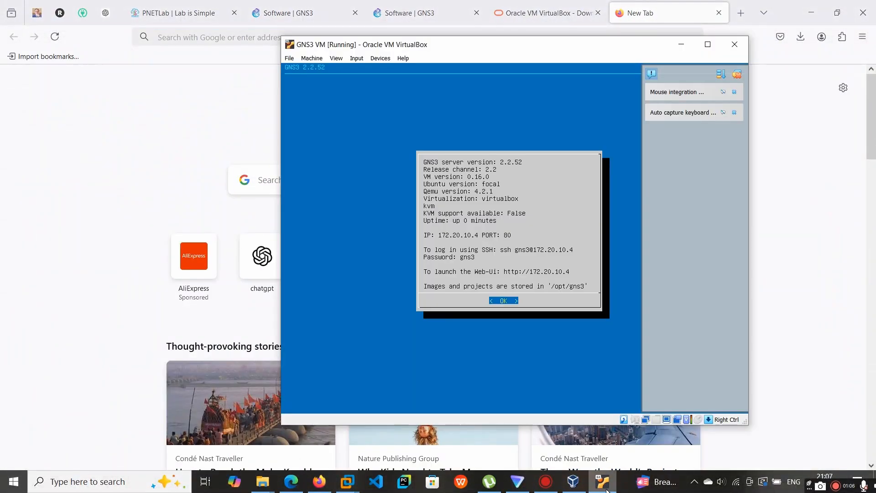
pyautogui.click(603, 483)
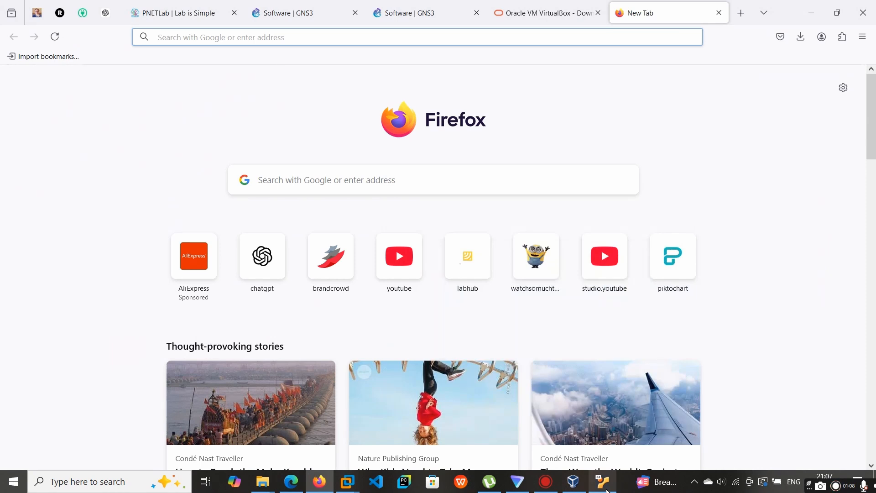
pyautogui.write('172.')
pyautogui.click(604, 484)
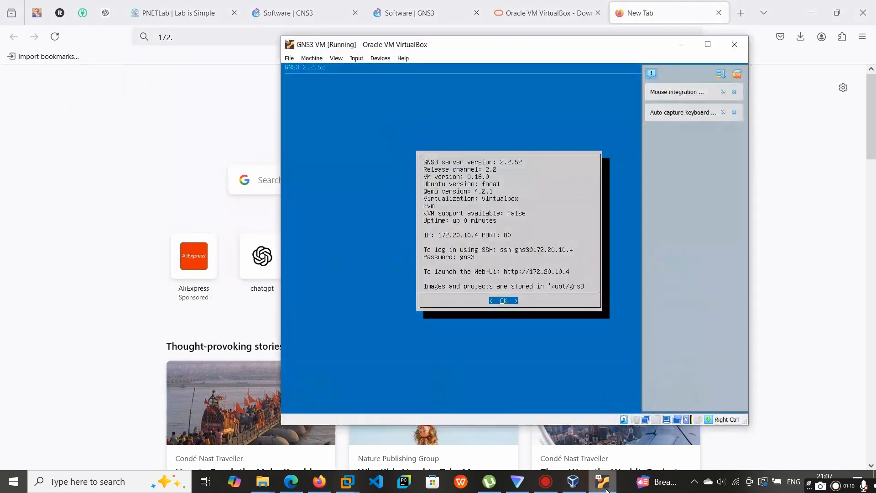
pyautogui.click(604, 485)
pyautogui.write('20.10.4')
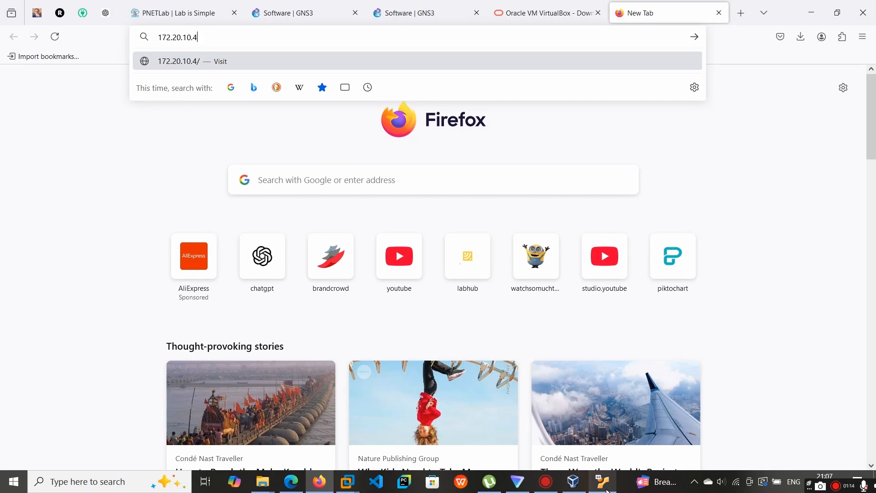
pyautogui.press('Return')
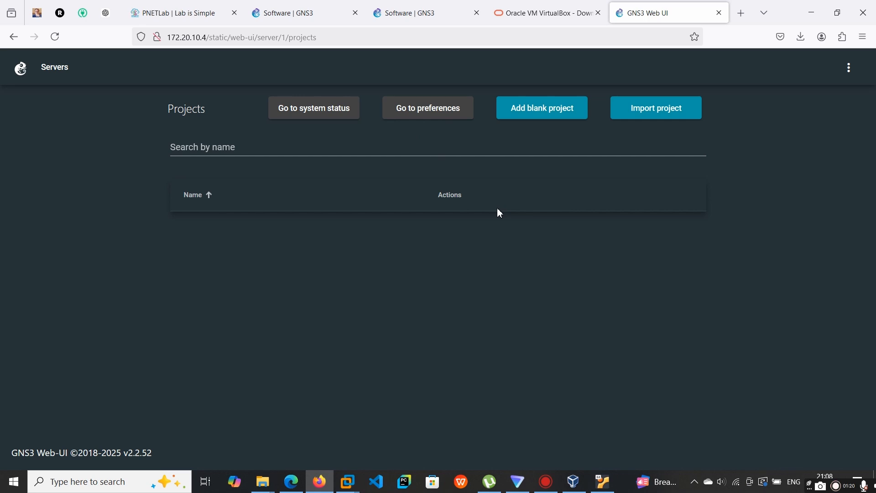
# - Launch the GNS3-2.2.52-all-in-one-regular installer from the Downloads folder and minimize the File Explorer window
pyautogui.press('super+e')
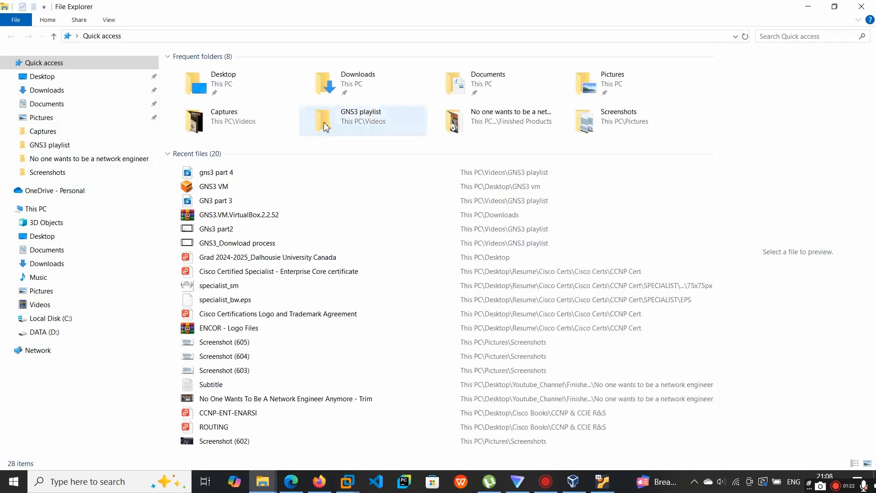
pyautogui.click(42, 267)
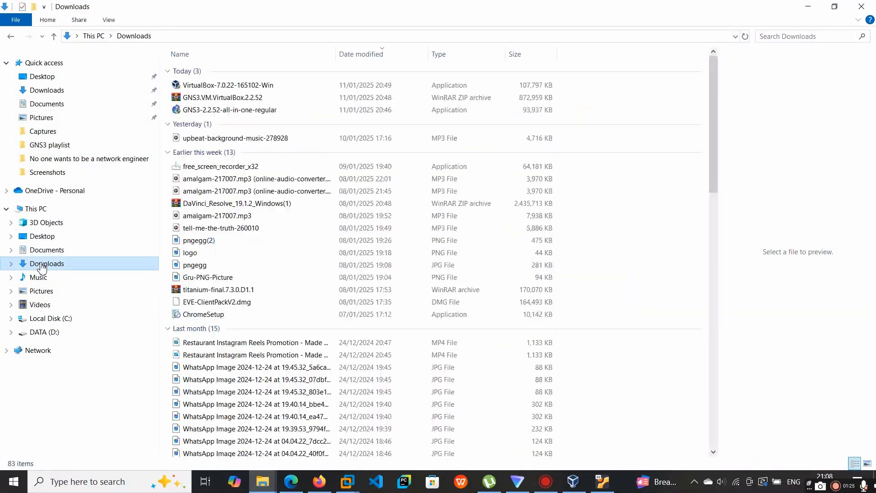
pyautogui.doubleClick(225, 111)
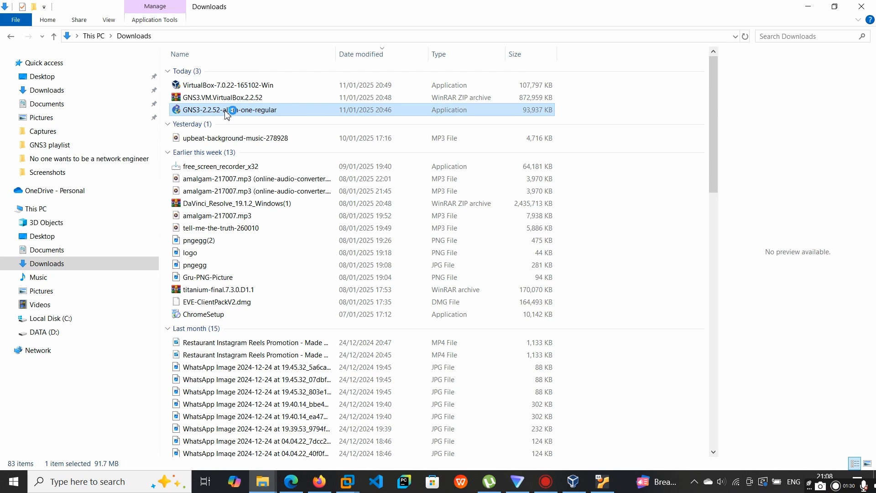
pyautogui.click(808, 7)
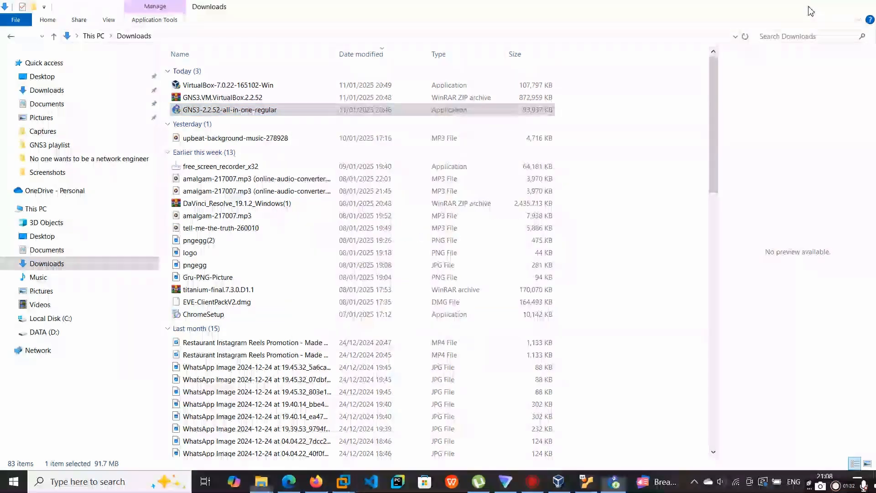
# - Accept the GNS3 2.2.52 licence and start a Custom installation that includes GNS3 Desktop but not GNS3 WebClient or GNS3 VM
pyautogui.click(509, 332)
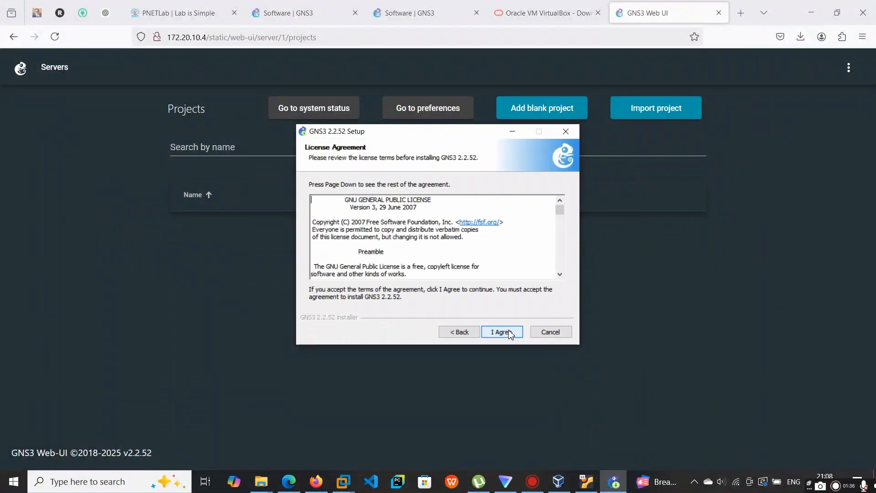
pyautogui.click(501, 332)
pyautogui.click(502, 331)
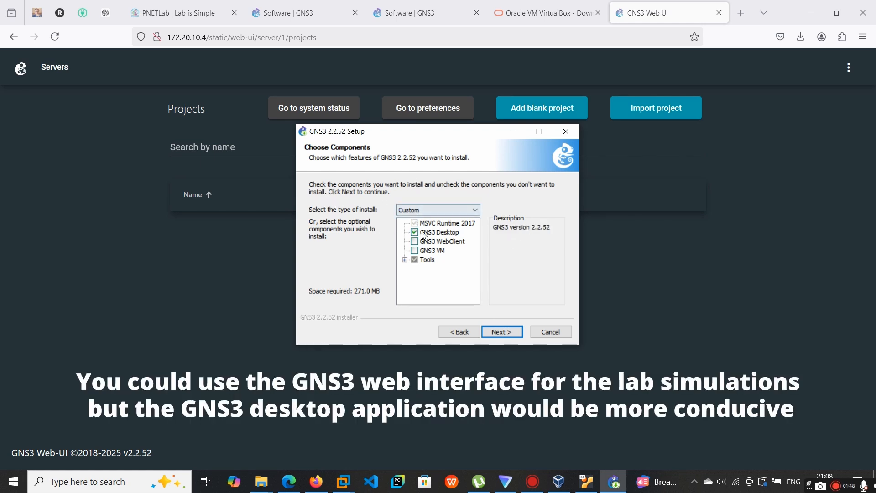
pyautogui.click(502, 332)
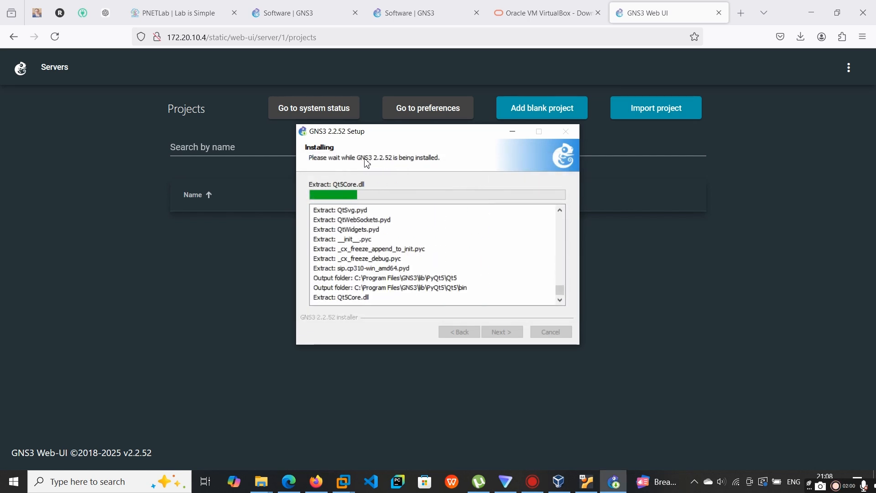
# - Check the server and connection details in the running GNS3 VM window, and return to the GNS3 installer
pyautogui.click(587, 477)
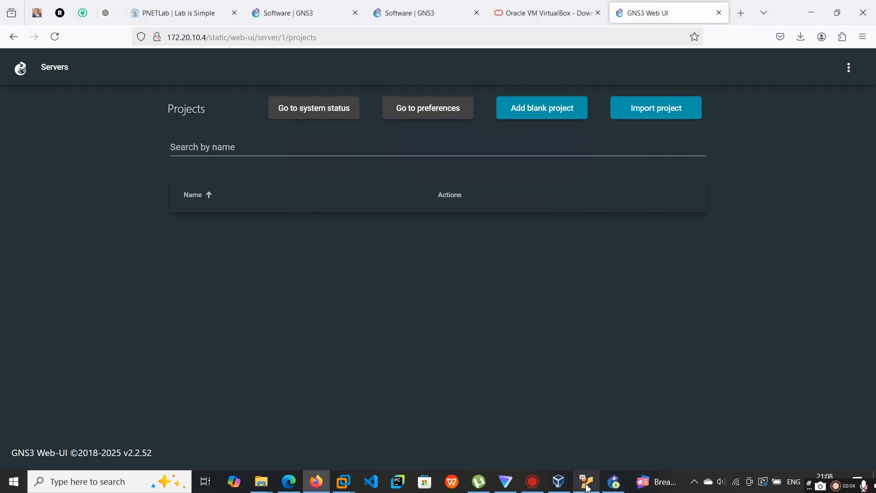
pyautogui.click(587, 487)
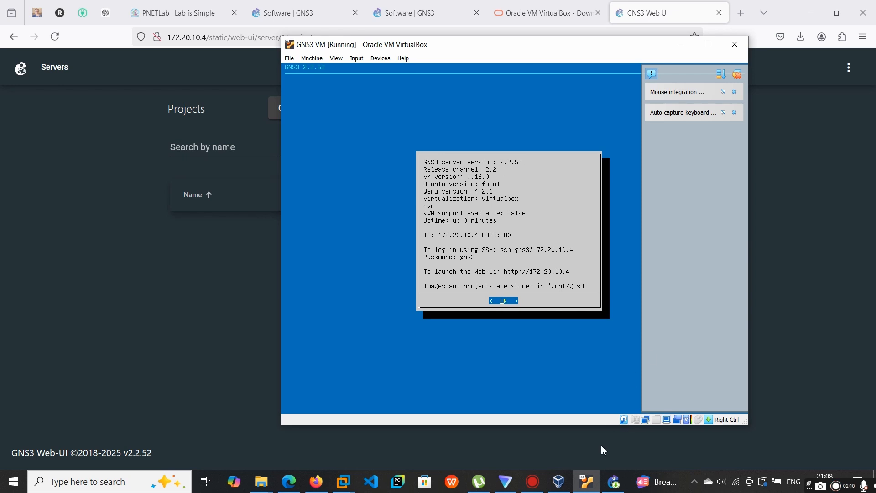
pyautogui.click(613, 487)
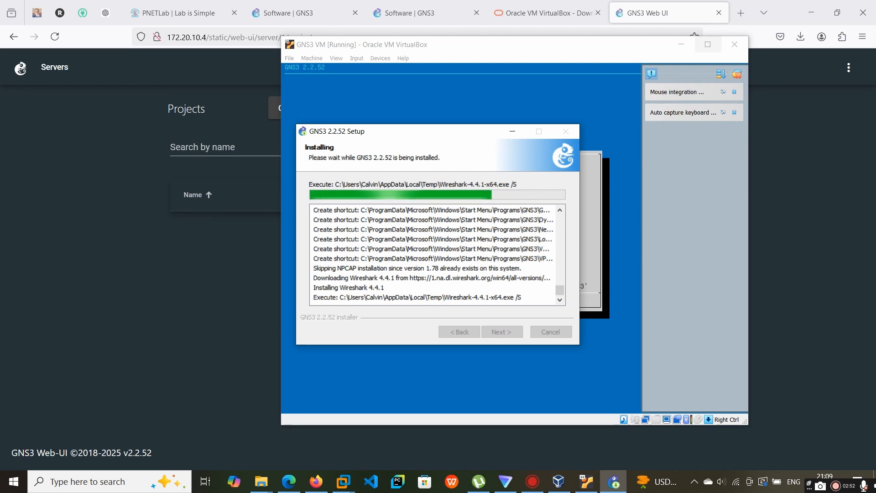
# - Minimize the browser and reposition the GNS3 2.2.52 Setup window over the GNS3 VM window
pyautogui.click(812, 7)
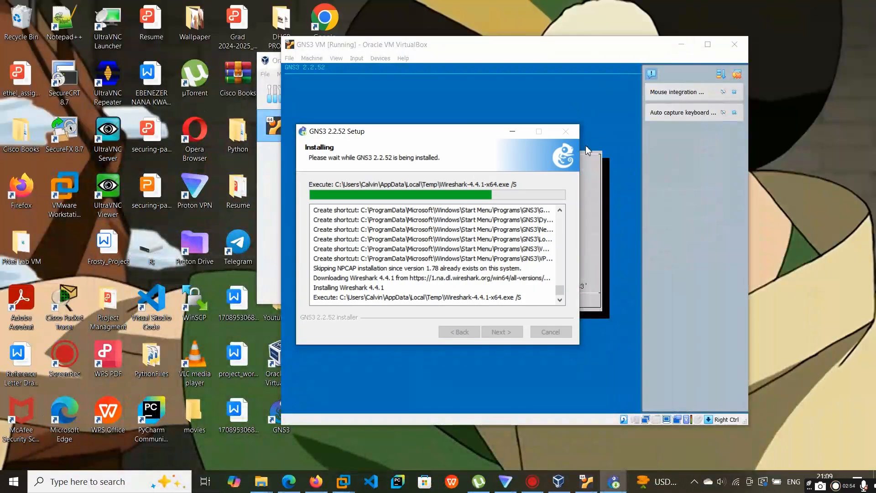
pyautogui.moveTo(439, 133); pyautogui.dragTo(183, 95)
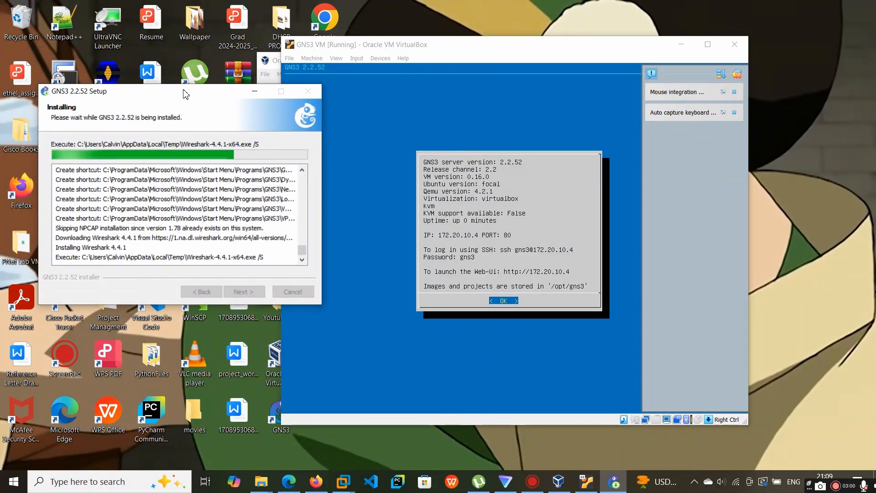
pyautogui.click(434, 179)
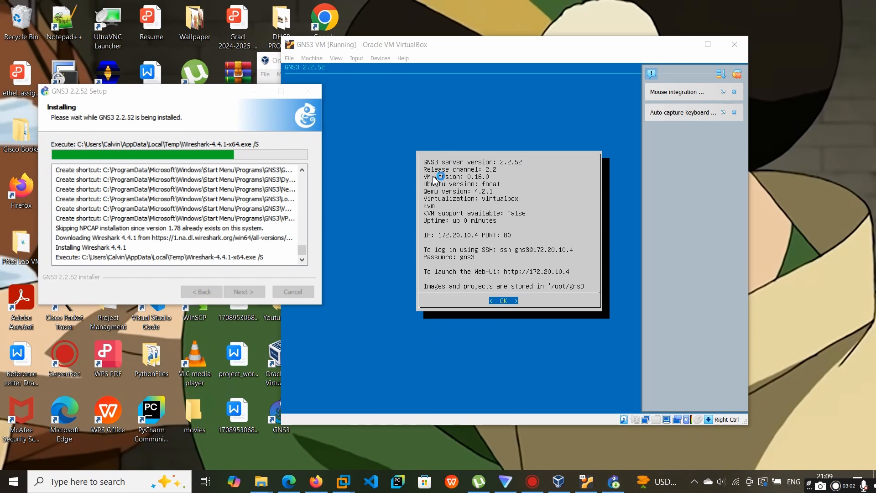
pyautogui.click(456, 264)
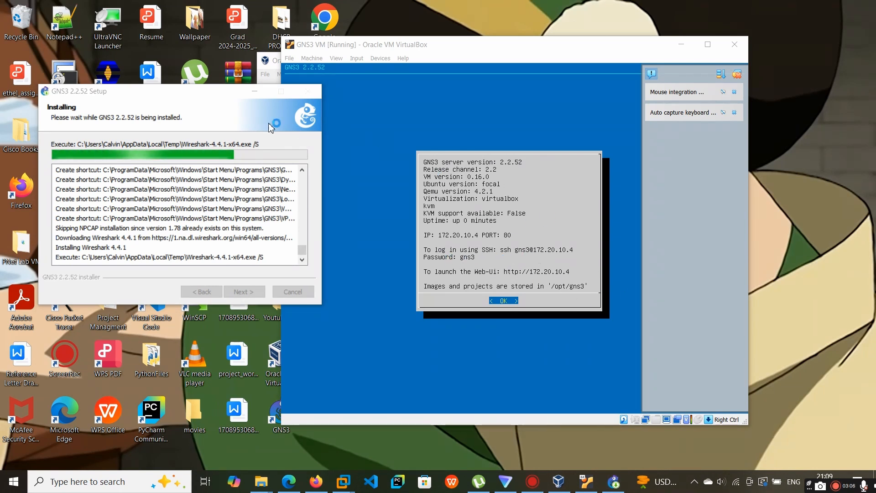
pyautogui.moveTo(204, 96); pyautogui.dragTo(534, 112)
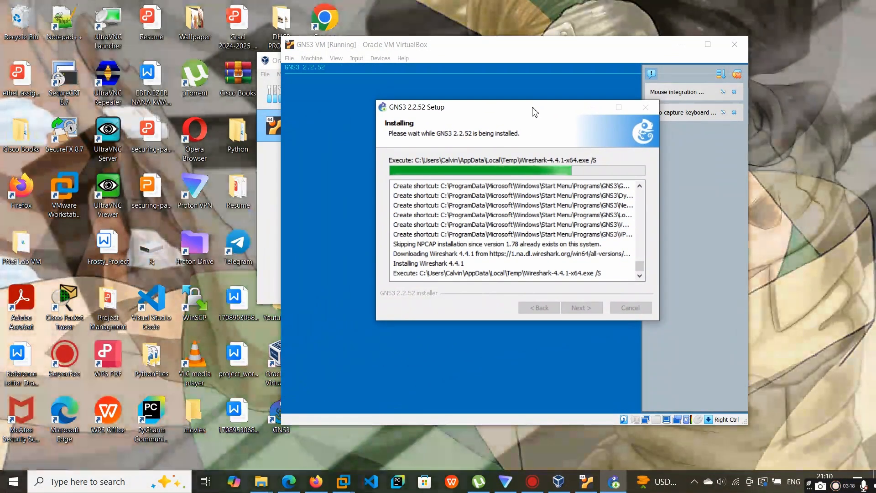